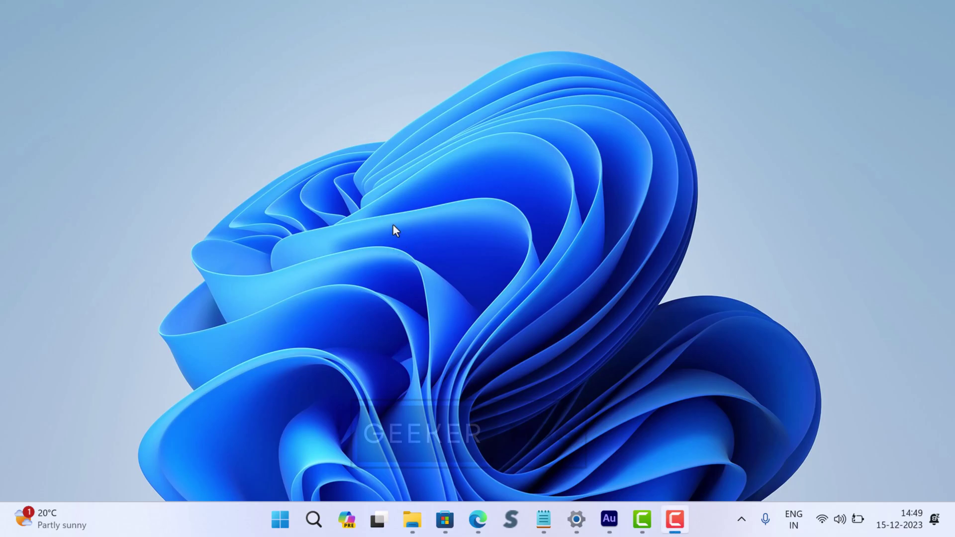
Launch Disk Cleanup from a 'disk cleanup' search and rescan drive C: including system files.
click(316, 519)
text(disk cleanup)
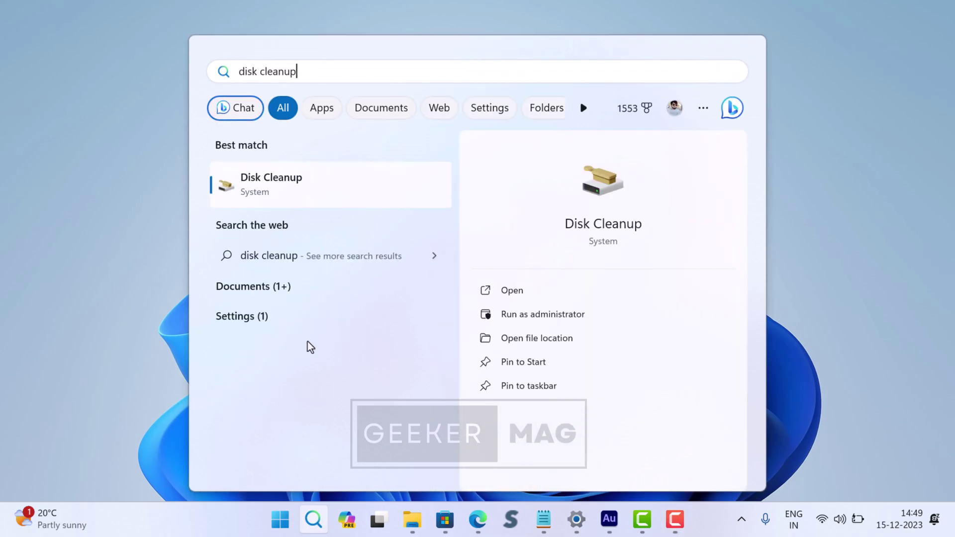
click(307, 187)
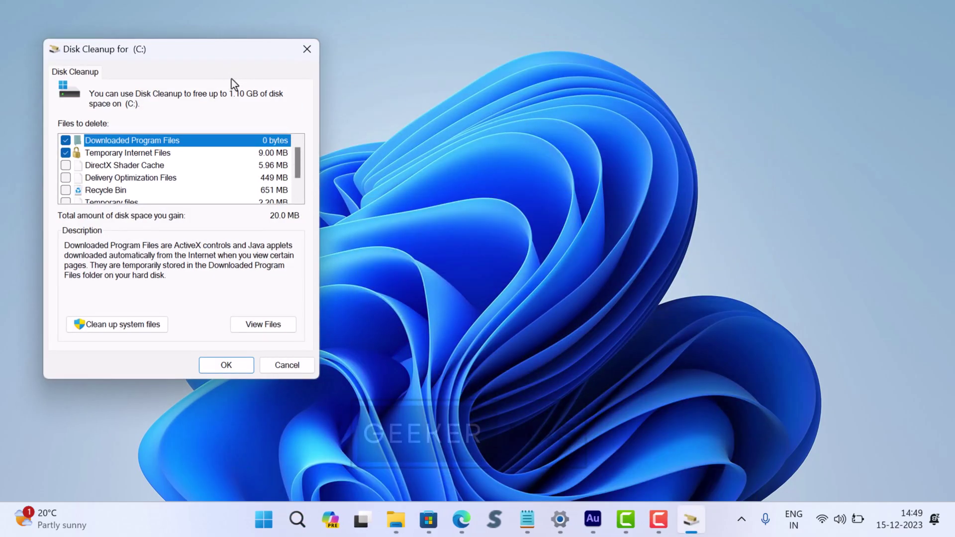
scroll(149, 179, down, 2)
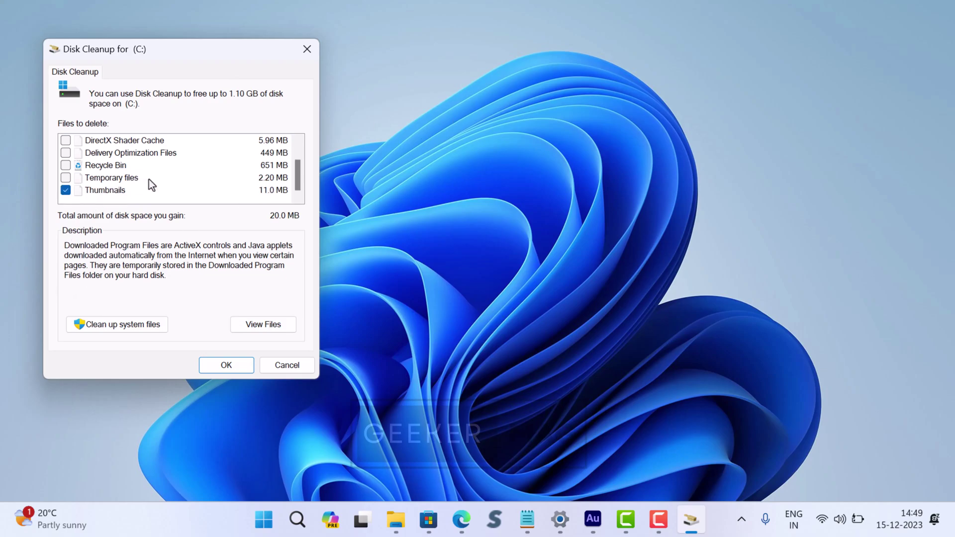
scroll(151, 179, up, 2)
click(112, 329)
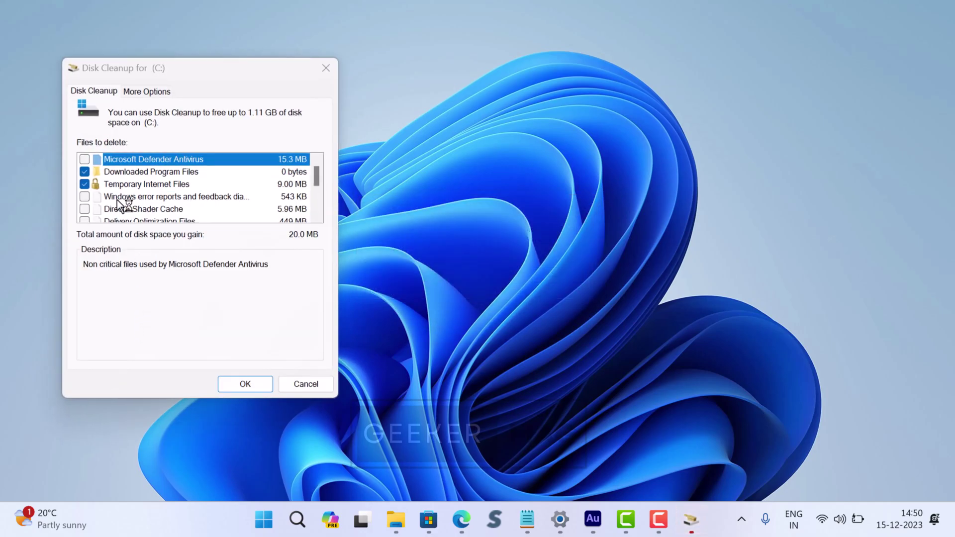
Tick Windows error reports, DirectX Shader Cache and Delivery Optimization Files, totalling 476 MB.
scroll(122, 207, down, 2)
scroll(118, 210, up, 2)
scroll(117, 211, down, 2)
scroll(117, 212, up, 2)
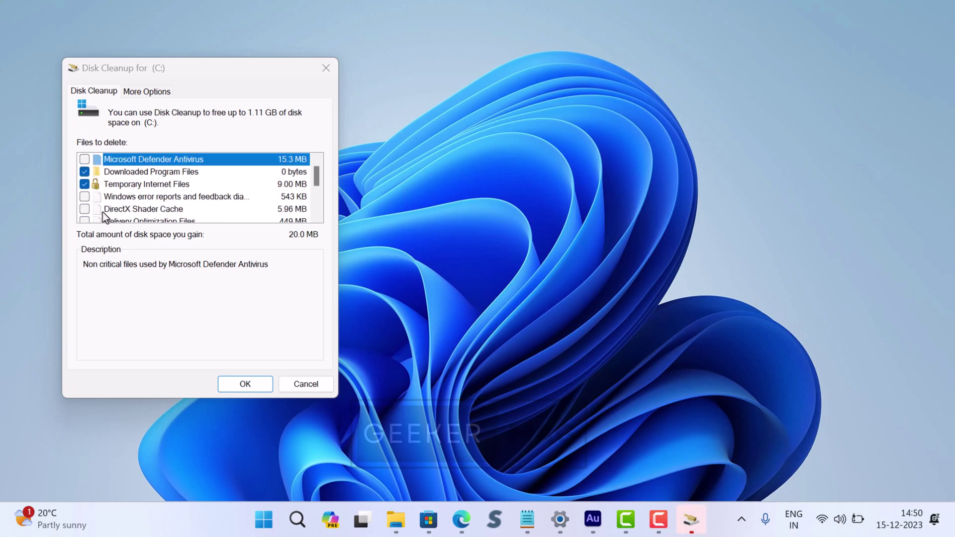
click(84, 197)
click(85, 209)
click(85, 219)
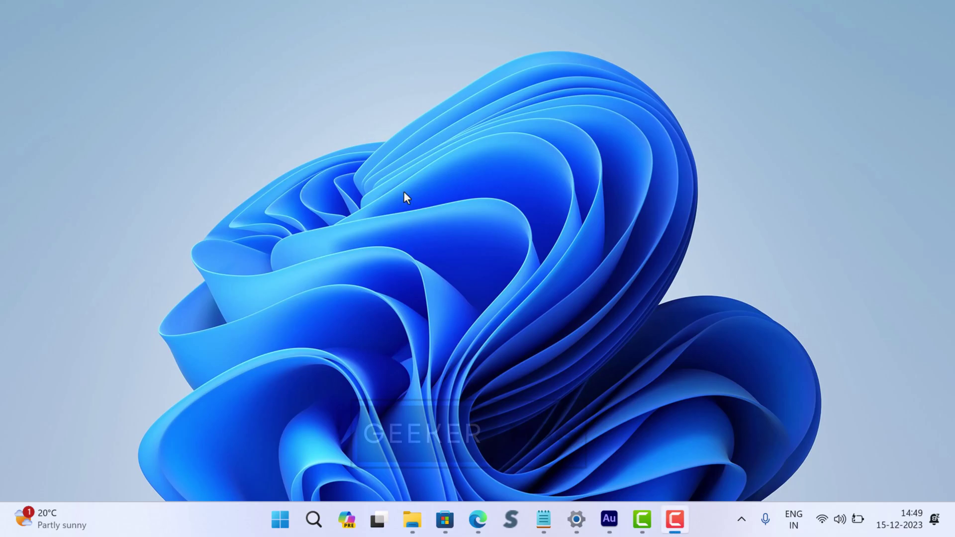
Reopen Disk Cleanup from a 'disk cleanup' search and rescan drive C: with system files included.
click(321, 518)
text(disk cleanup)
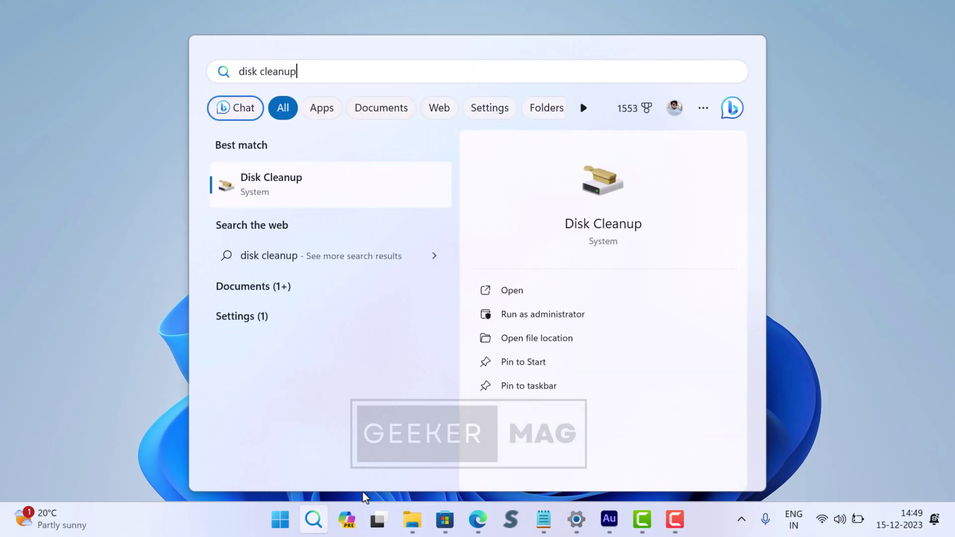
click(307, 187)
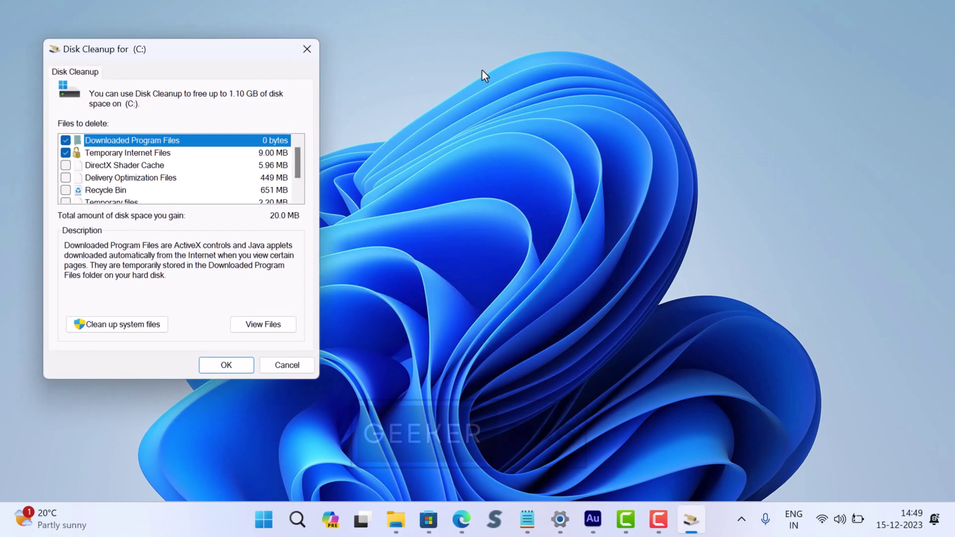
click(112, 328)
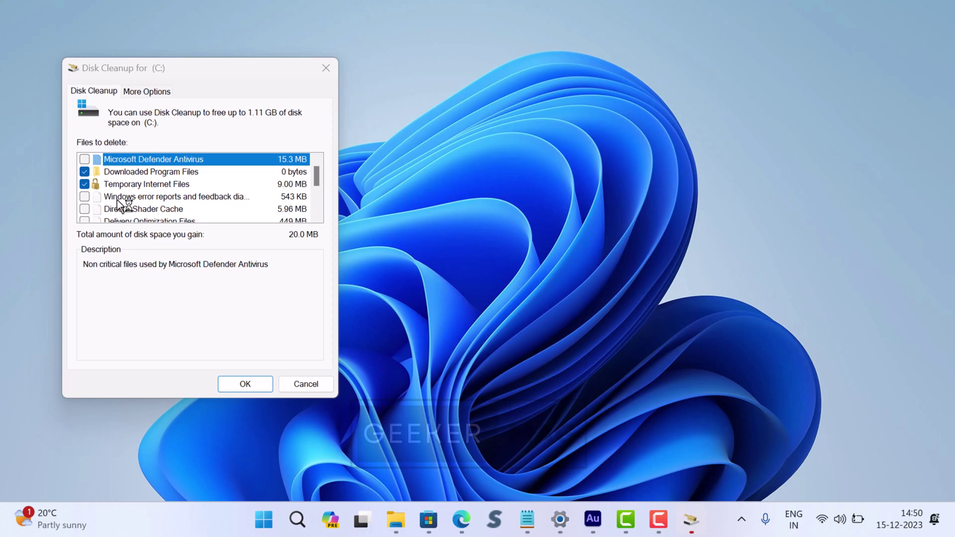
scroll(119, 204, down, 2)
scroll(117, 211, down, 2)
scroll(117, 211, up, 2)
Tick Windows error reports, DirectX Shader Cache and Delivery Optimization Files, then permanently delete the checked files.
click(85, 197)
click(85, 209)
click(85, 220)
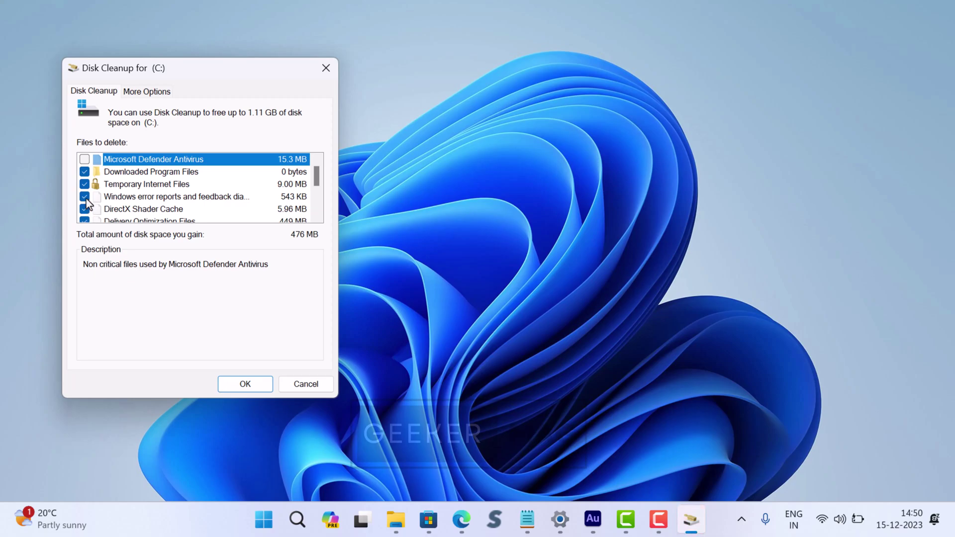
scroll(108, 214, down, 3)
scroll(118, 221, up, 3)
click(238, 387)
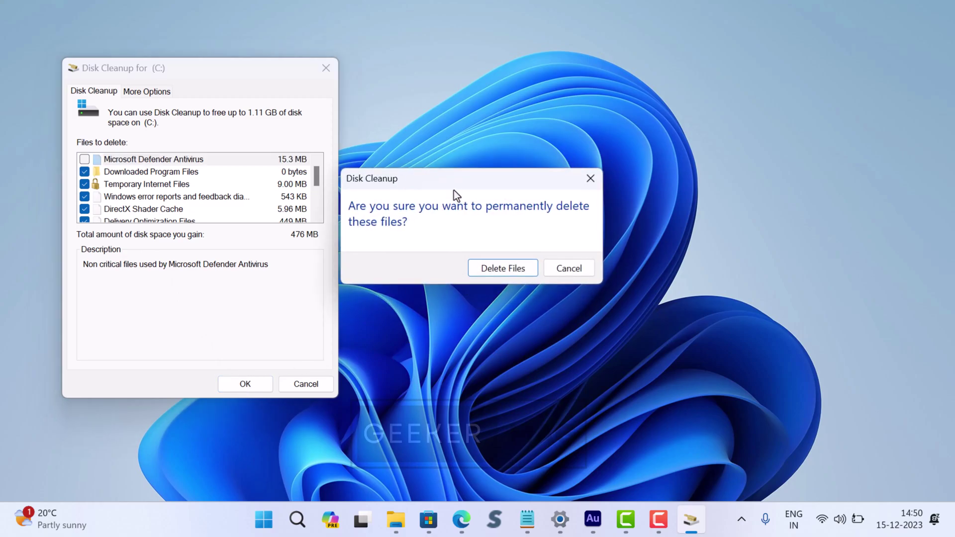
click(485, 274)
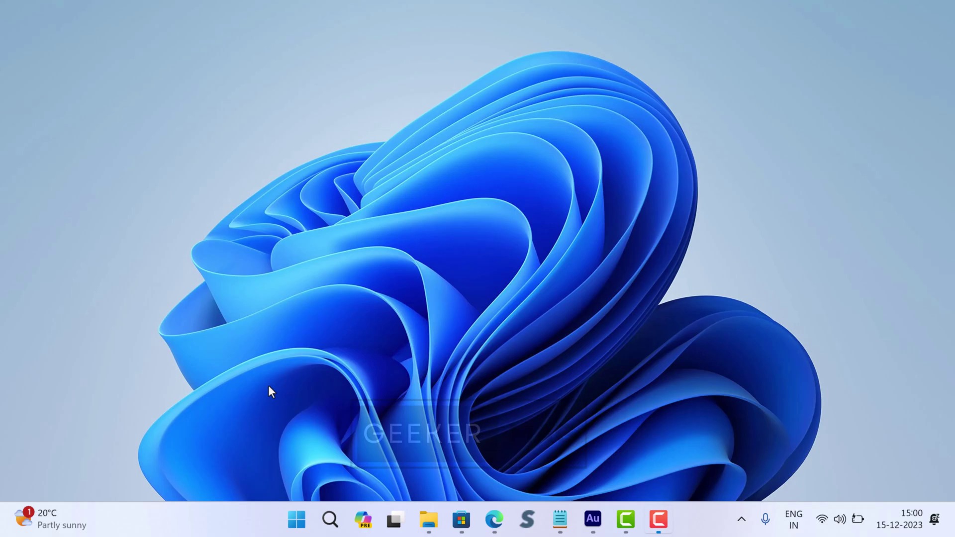
Open Settings from the Start quick links and go to System > Storage > Temporary files (19.6 MB selected).
right_click(297, 519)
click(301, 356)
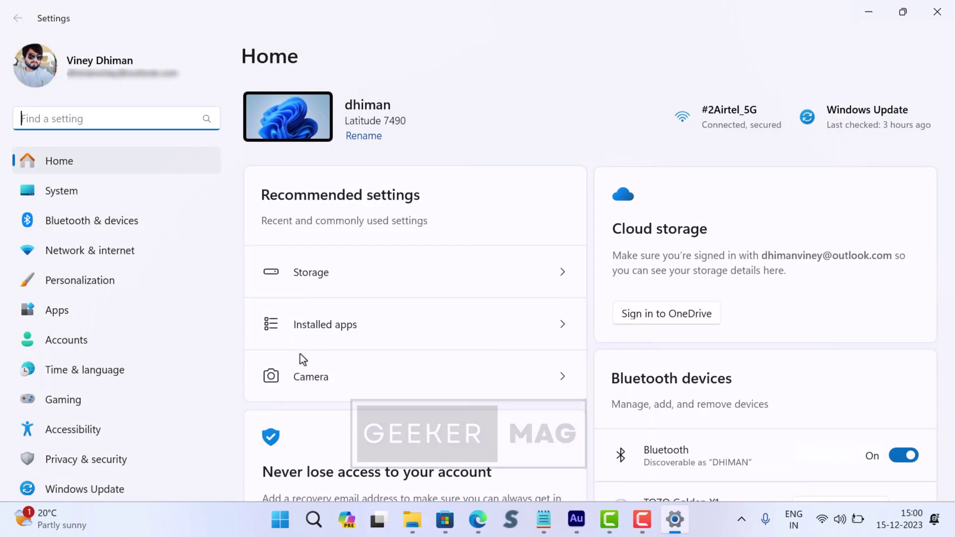
click(133, 197)
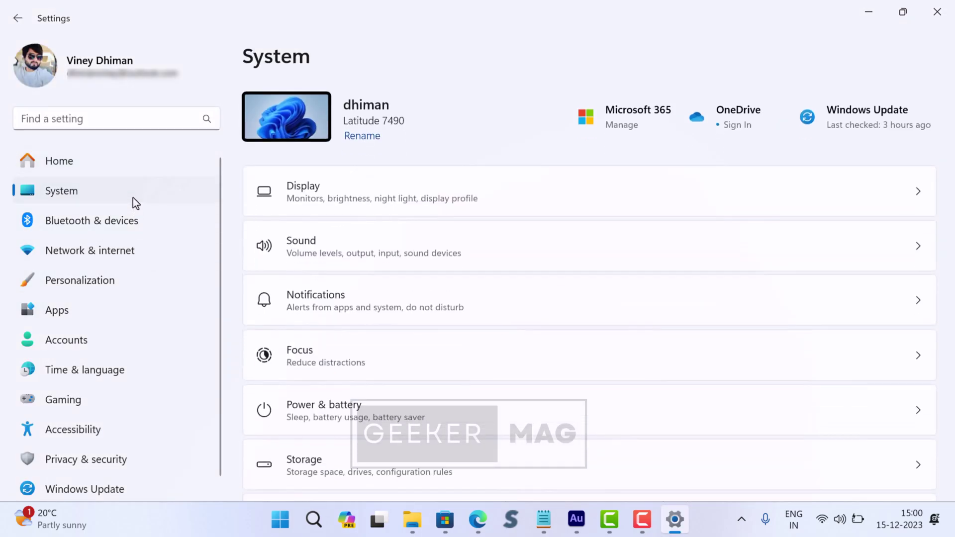
click(344, 469)
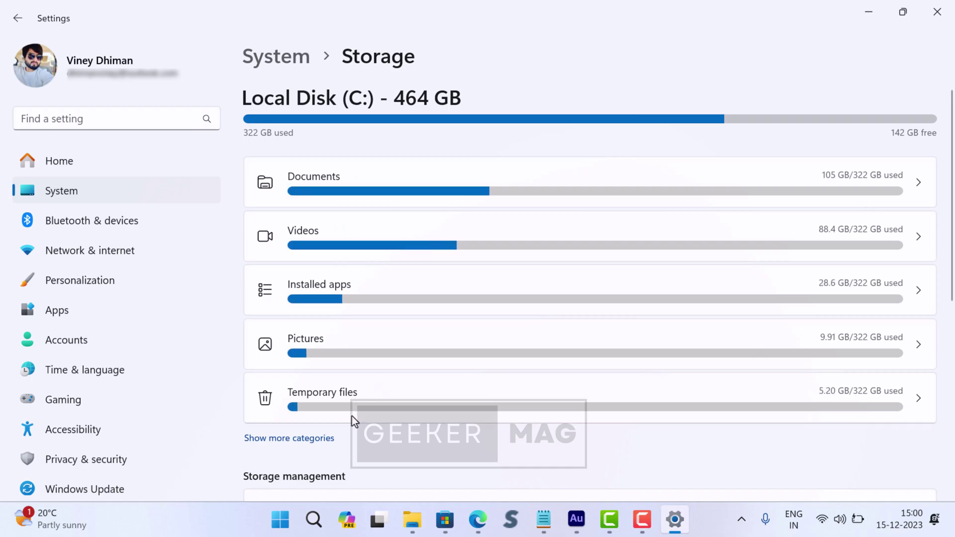
click(361, 396)
scroll(346, 328, down, 3)
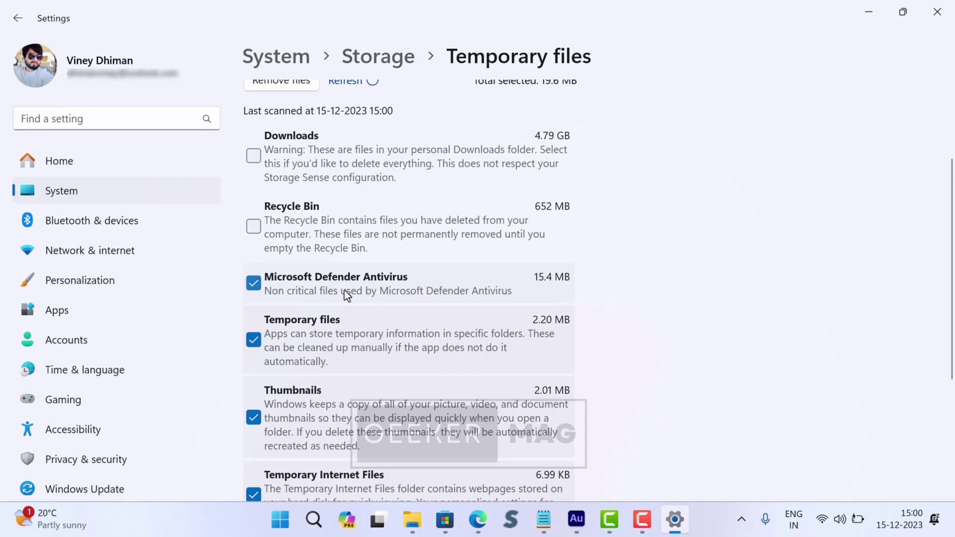
scroll(307, 445, down, 3)
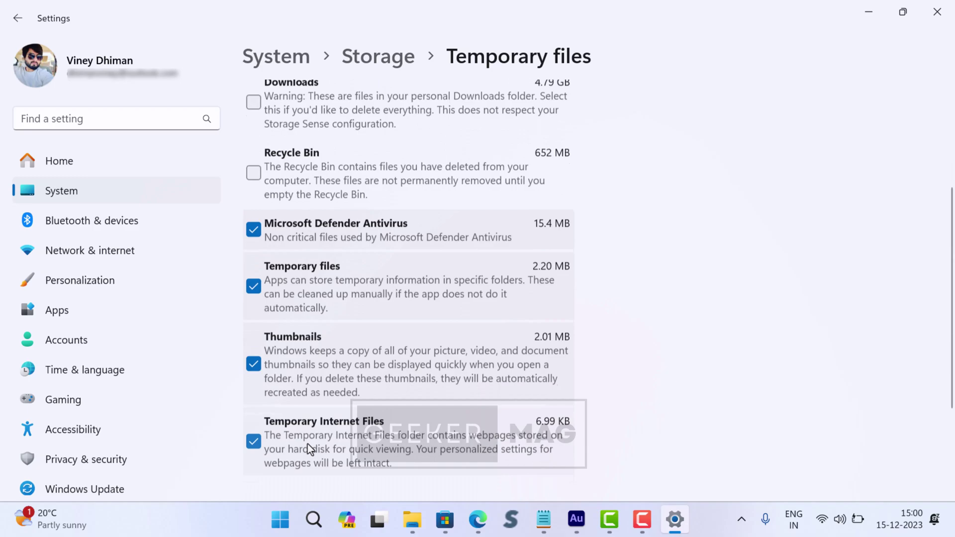
scroll(308, 445, up, 3)
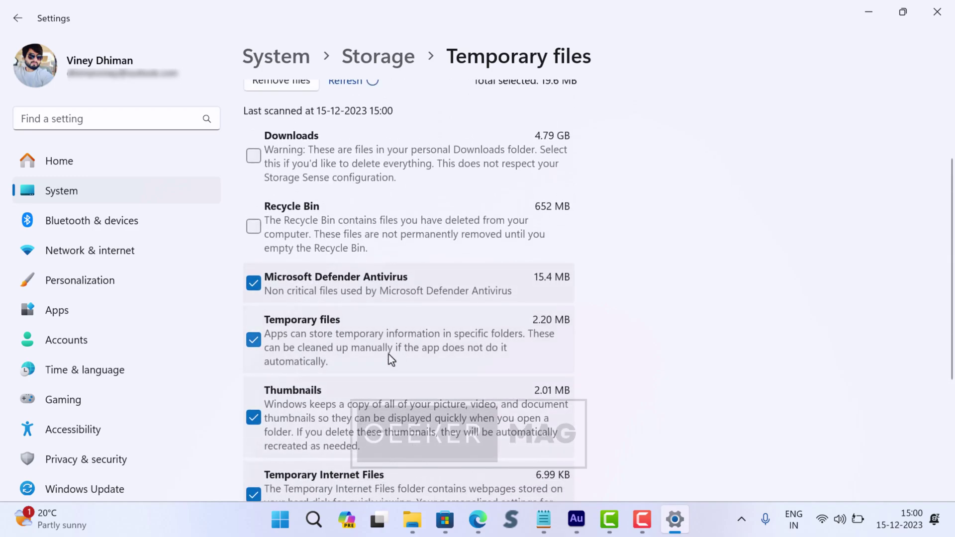
scroll(716, 421, down, 2)
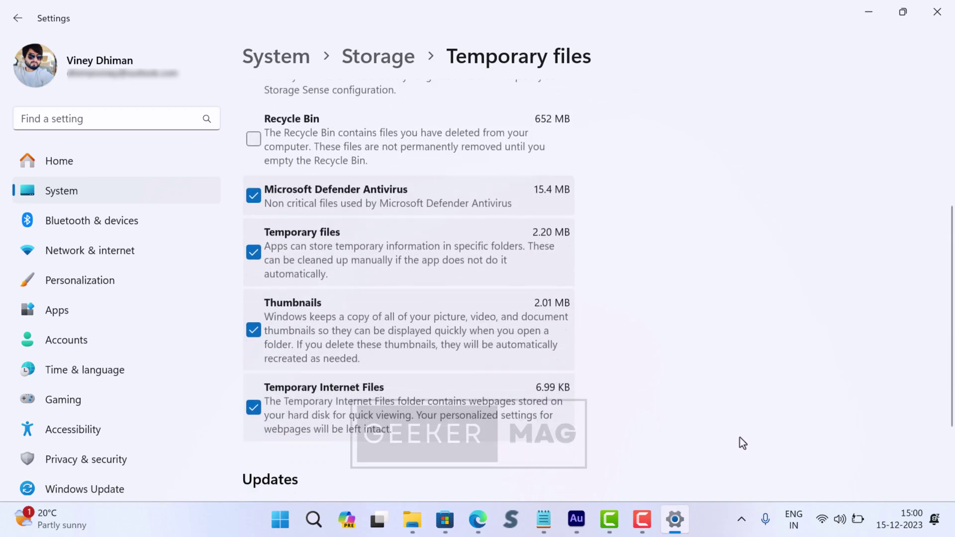
scroll(501, 378, up, 4)
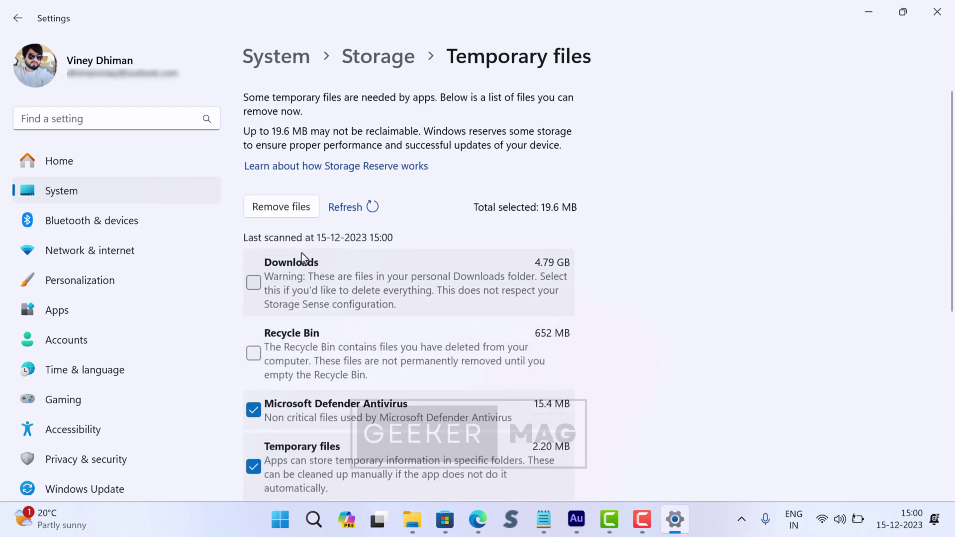
Remove the 19.6 MB of selected temporary files, confirming the permanent deletion.
click(281, 207)
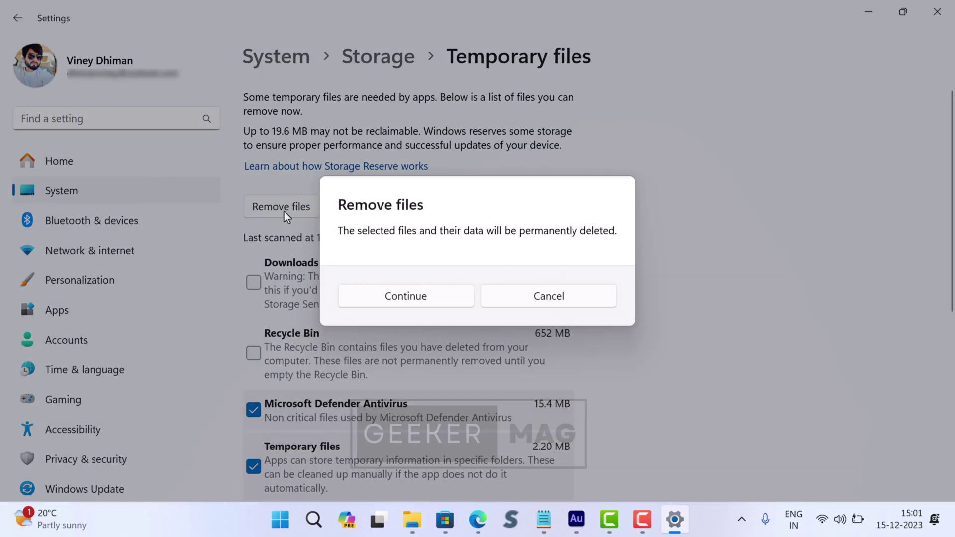
click(387, 298)
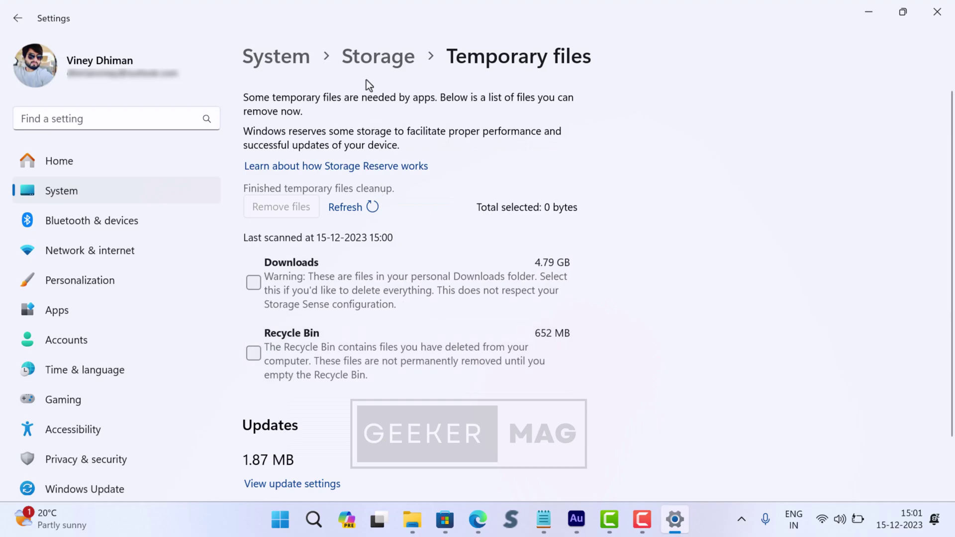
key(F10)
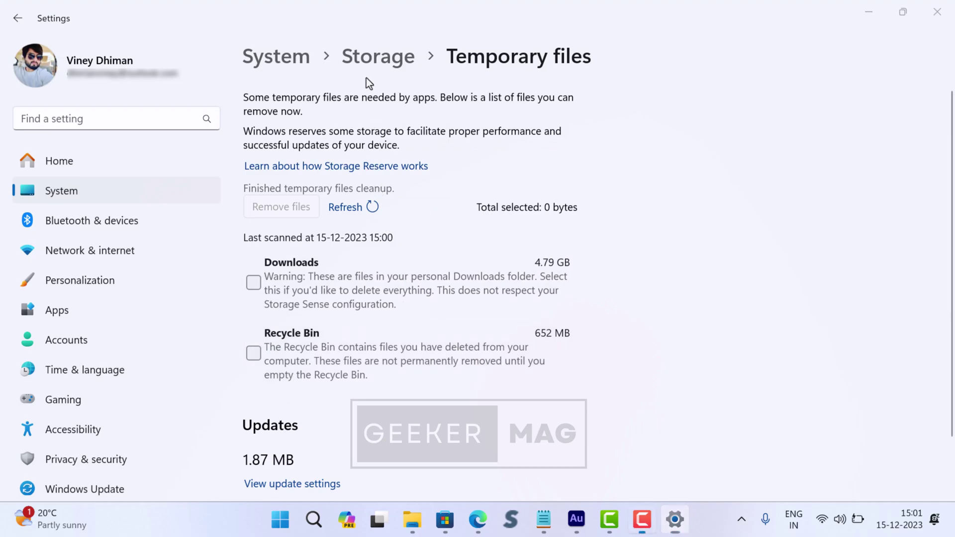